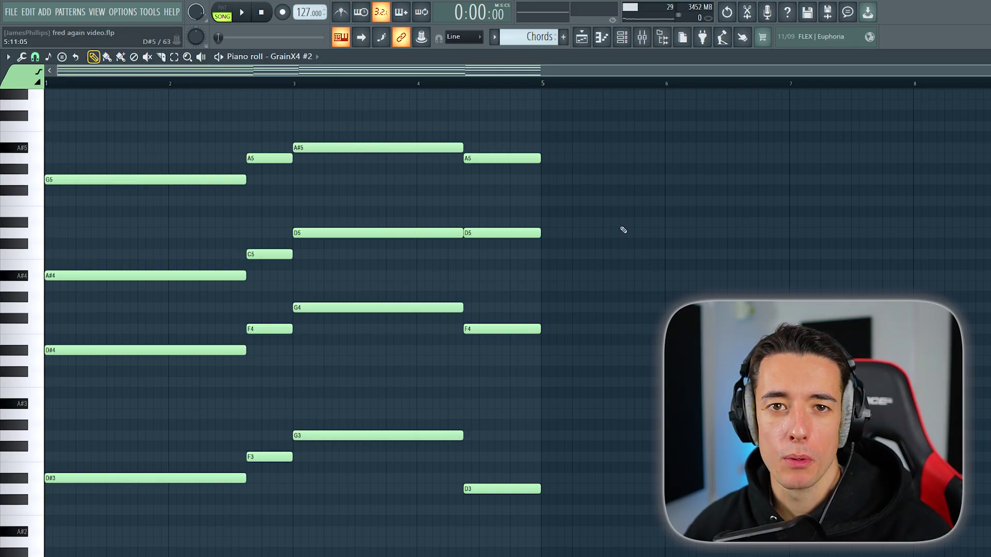
# Step: Set the chord piano roll's scale highlighting to A# Major (Ionian)
pyautogui.click(8, 57)
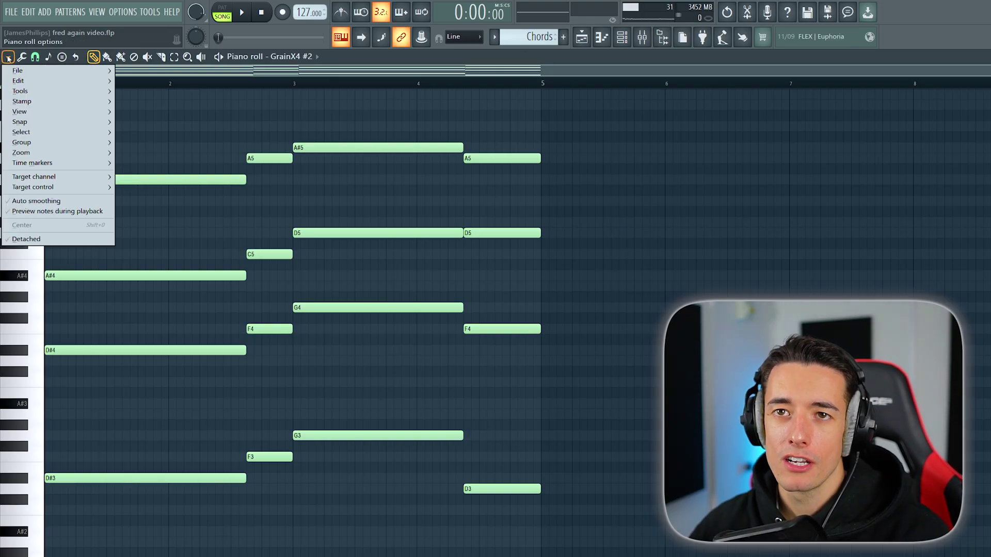
pyautogui.moveTo(39, 117)
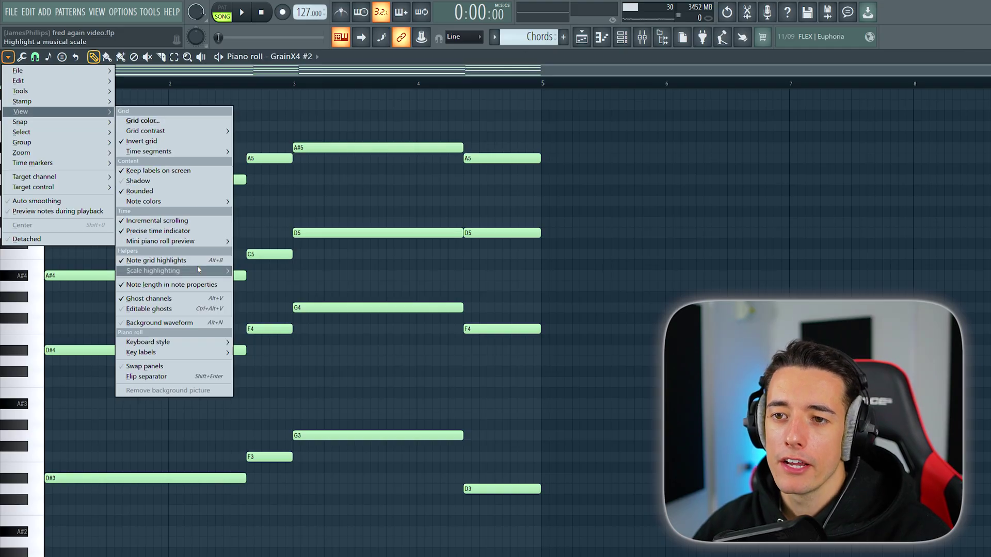
pyautogui.moveTo(207, 271)
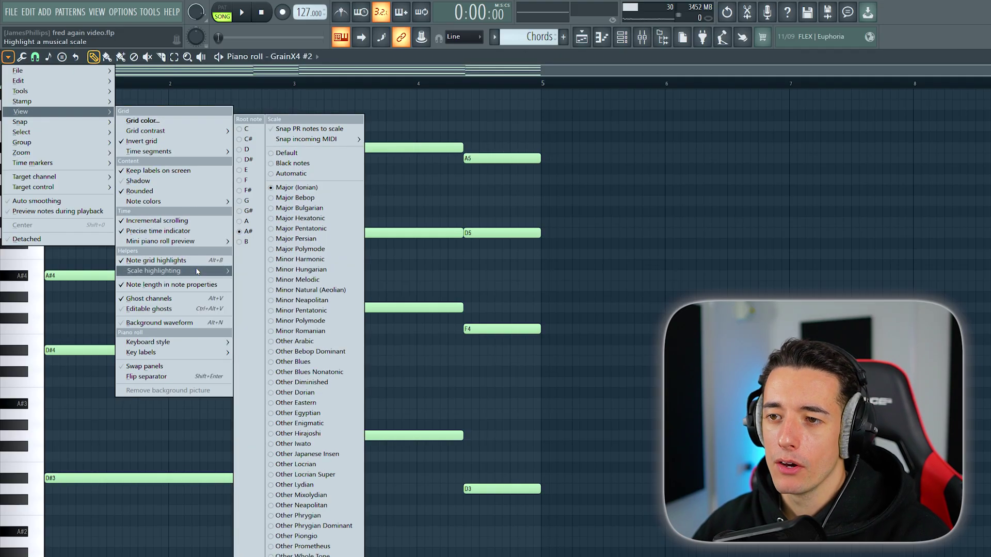
pyautogui.click(250, 232)
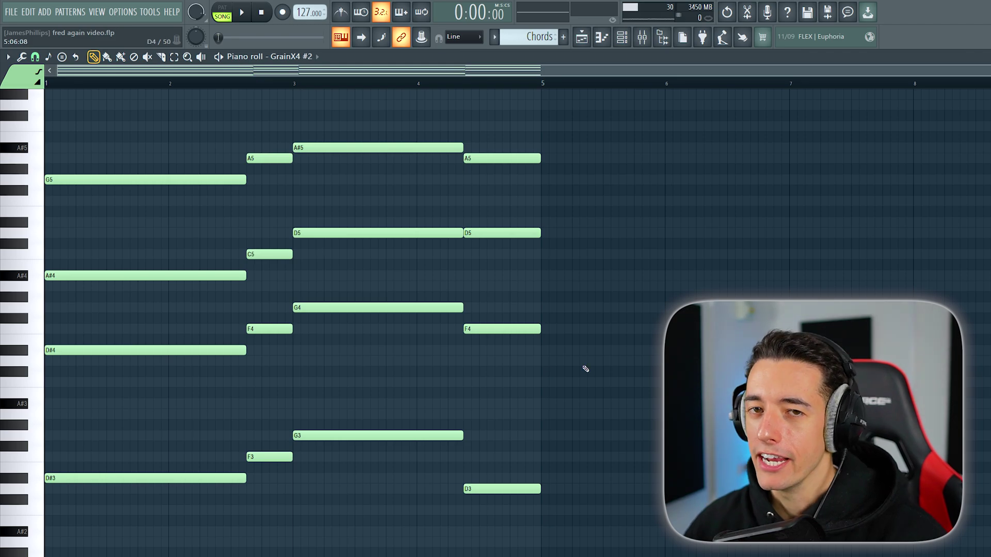
# Step: Select the lower and middle chord notes to inspect the voicing, then deselect them
pyautogui.moveTo(129, 516); pyautogui.dragTo(556, 409)
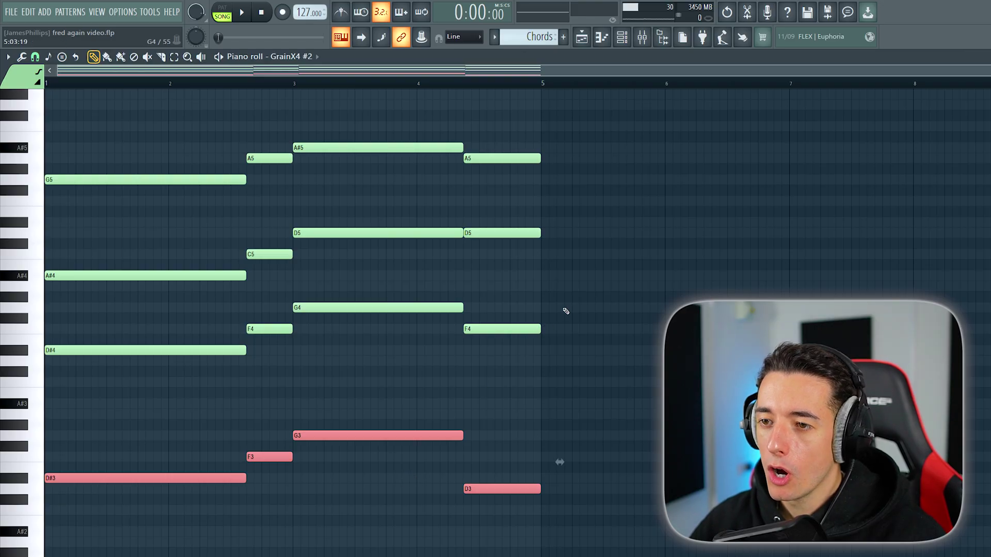
pyautogui.moveTo(563, 303); pyautogui.dragTo(72, 424)
pyautogui.moveTo(635, 292); pyautogui.dragTo(96, 538)
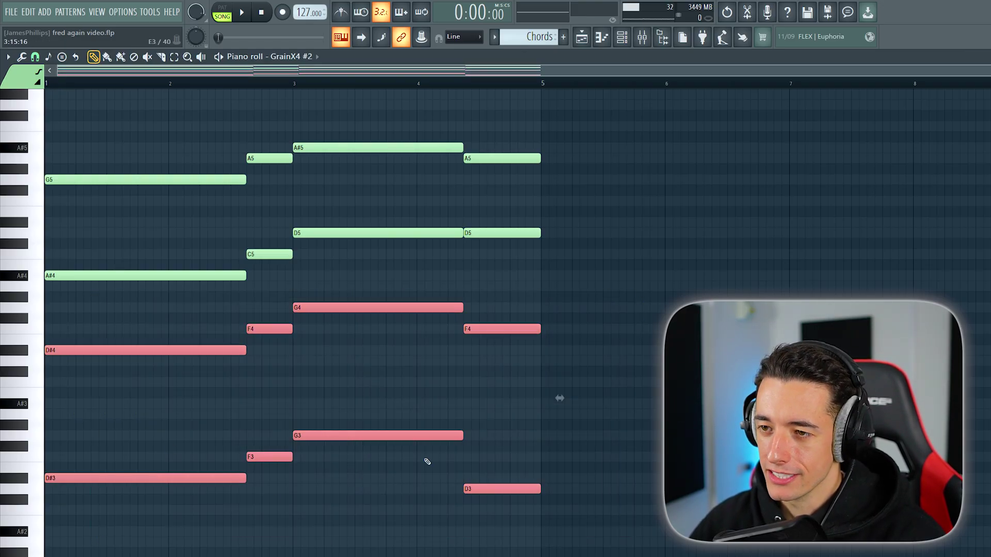
pyautogui.click(509, 416)
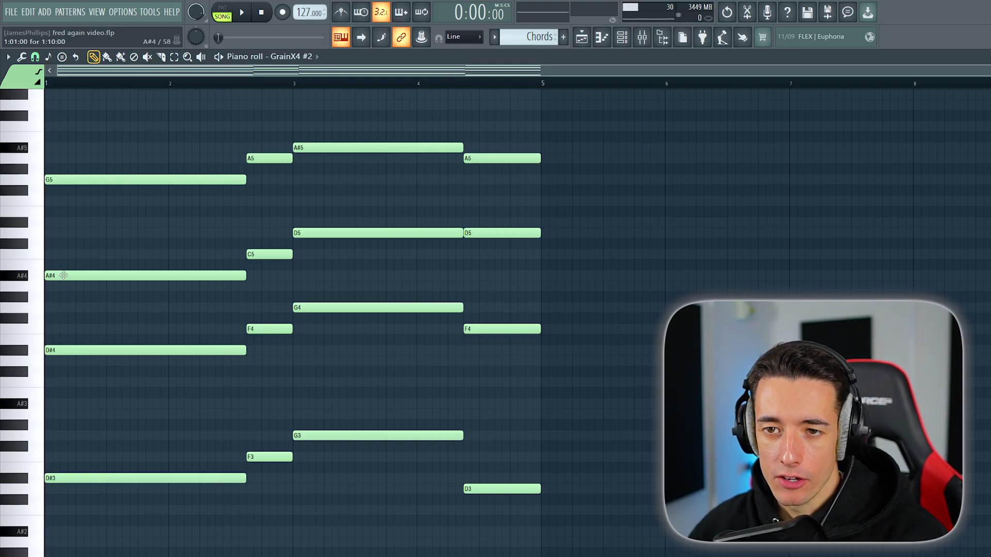
# Step: Add a short G5 note at the start and play the chord progression
pyautogui.click(48, 308)
pyautogui.hotkey('ctrl', 'Up')
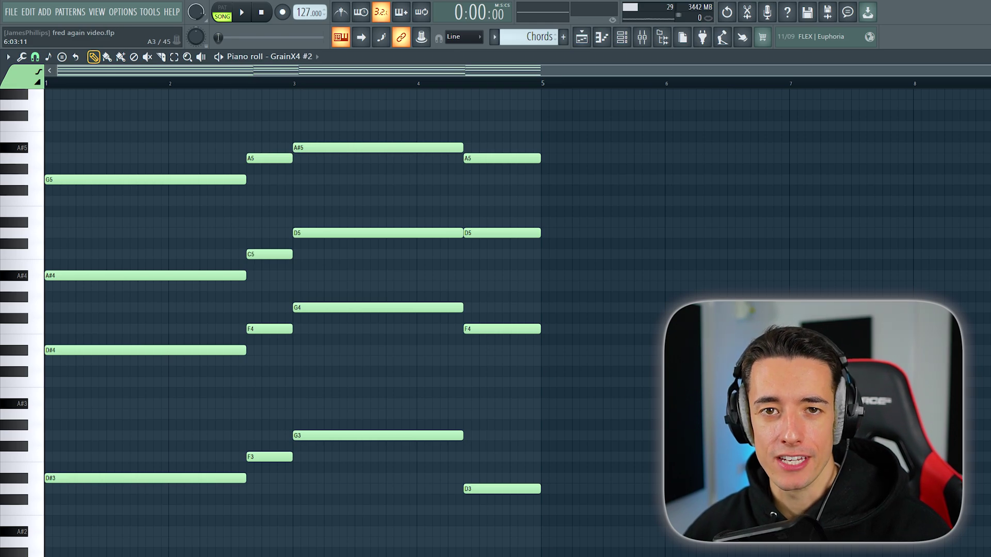
pyautogui.press('space')
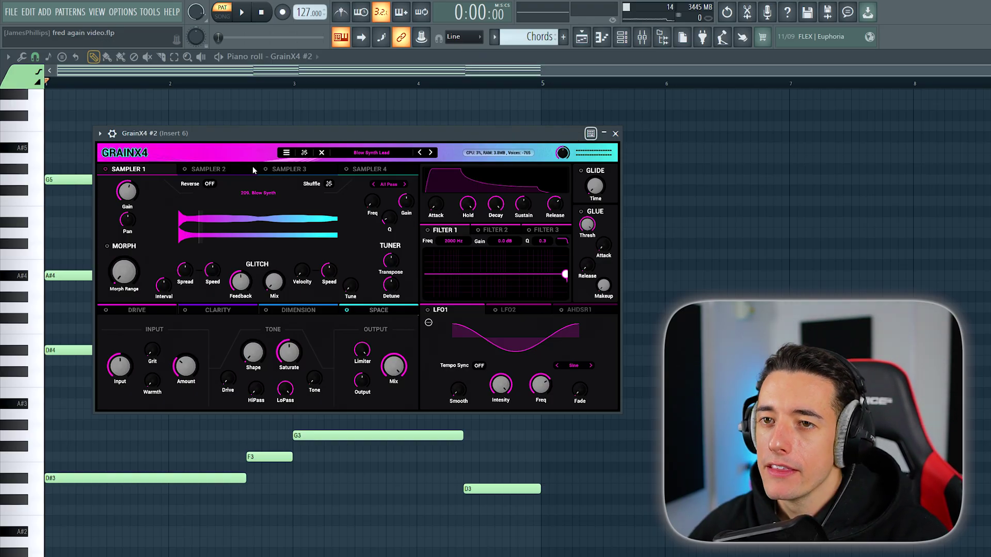
# Step: Browse GrainX4 #2's Leads and Multi Samples presets, then close the preset browser
pyautogui.click(372, 153)
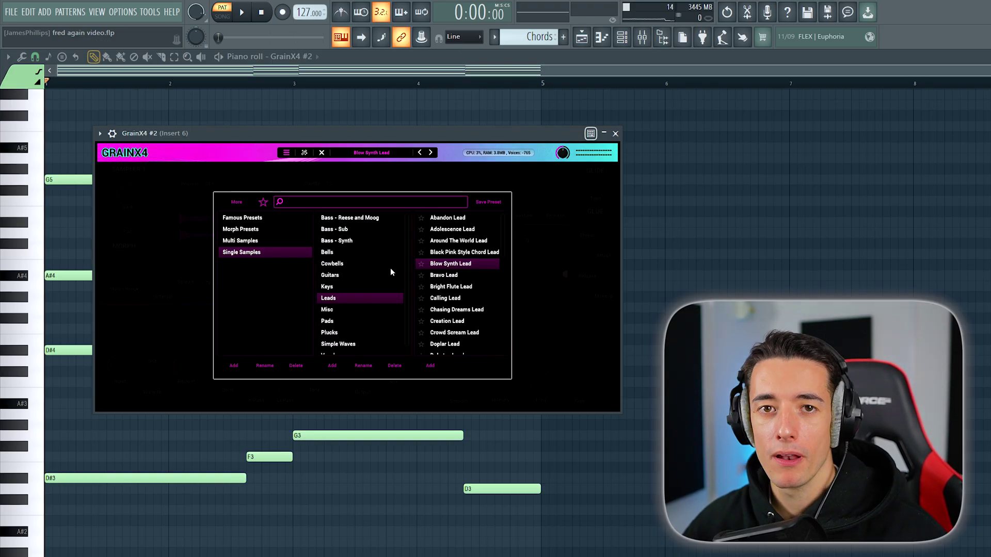
pyautogui.scroll(-5, 457, 286)
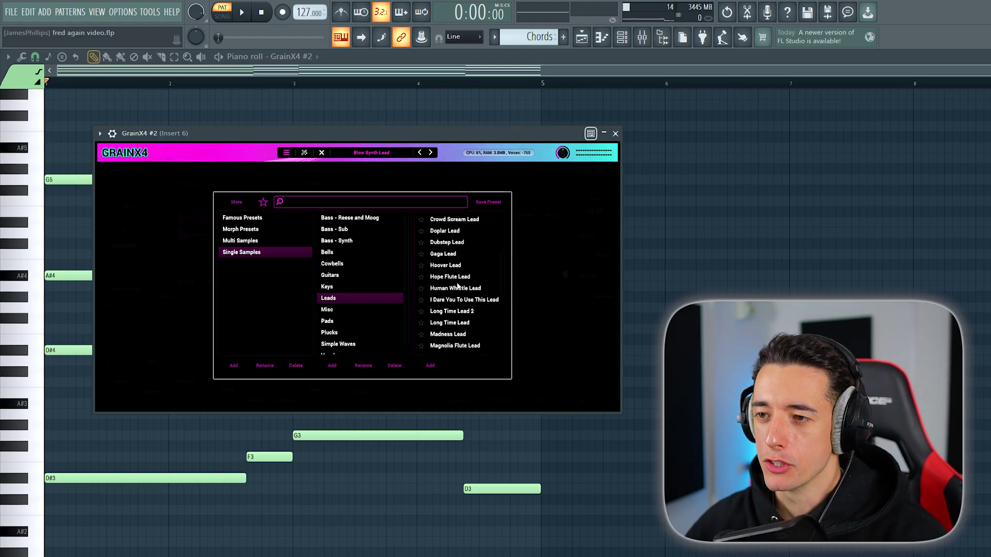
pyautogui.scroll(5, 457, 287)
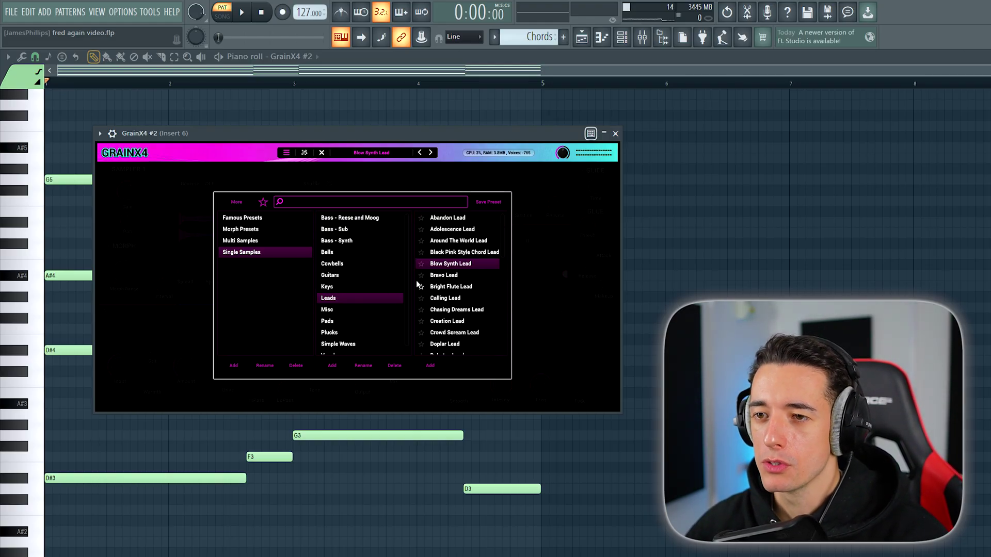
pyautogui.click(263, 241)
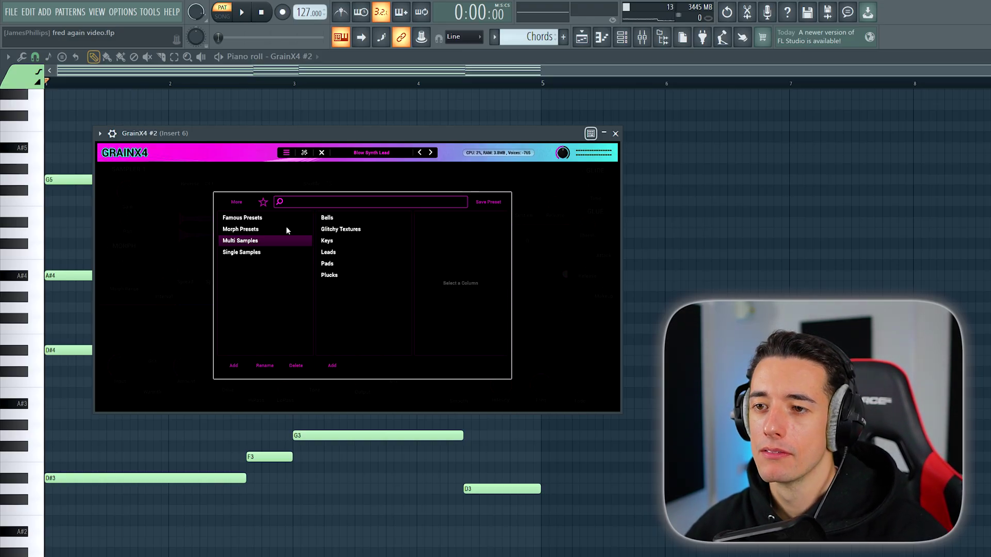
pyautogui.click(286, 152)
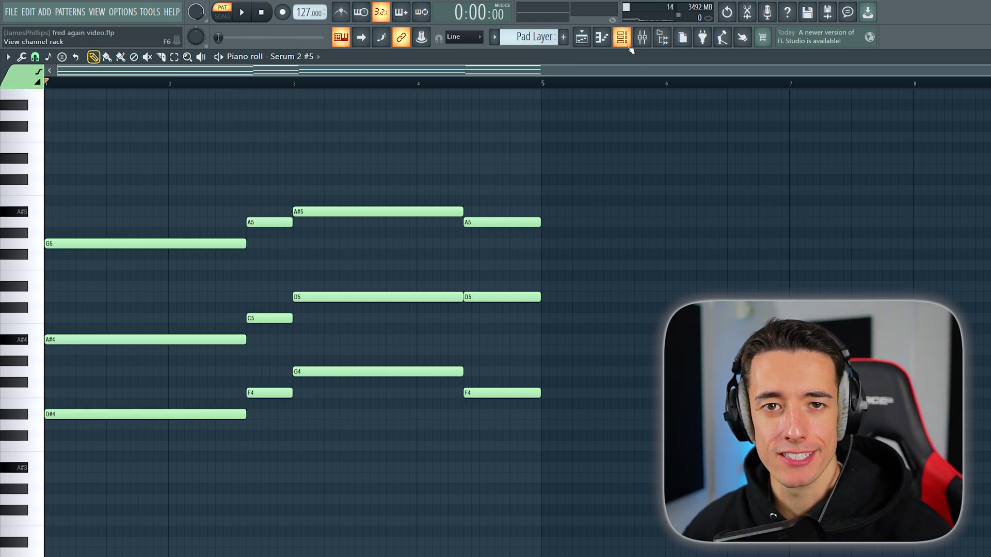
# Step: Play the Pad Layer chord pattern, then stop playback
pyautogui.press('space')
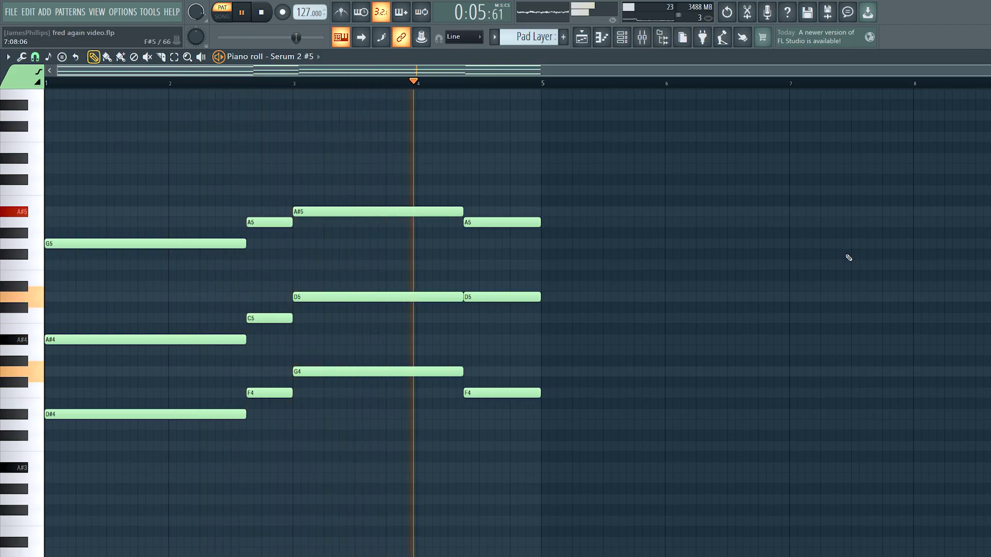
pyautogui.press('space')
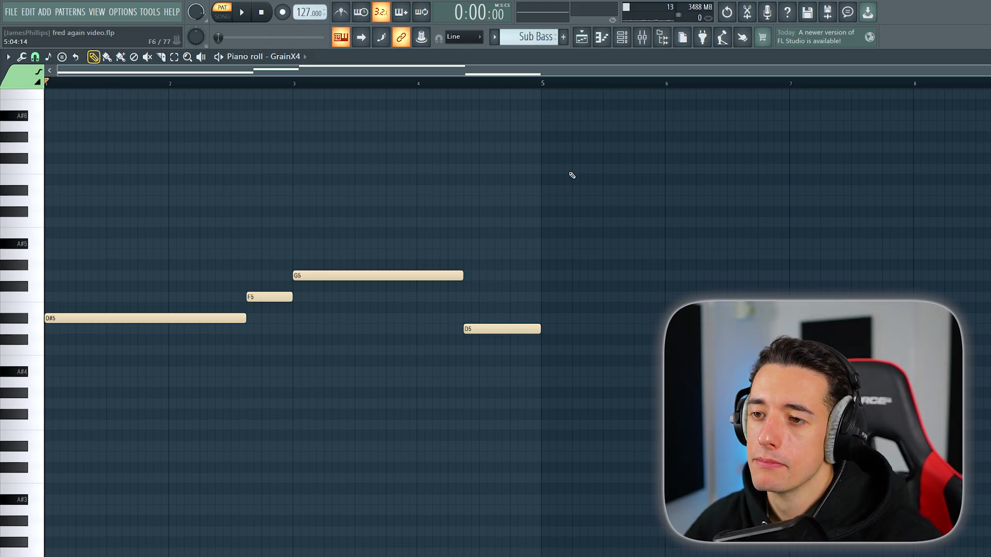
# Step: Play the Sub Bass pattern's D#5, F5, G5, D5 line
pyautogui.press('space')
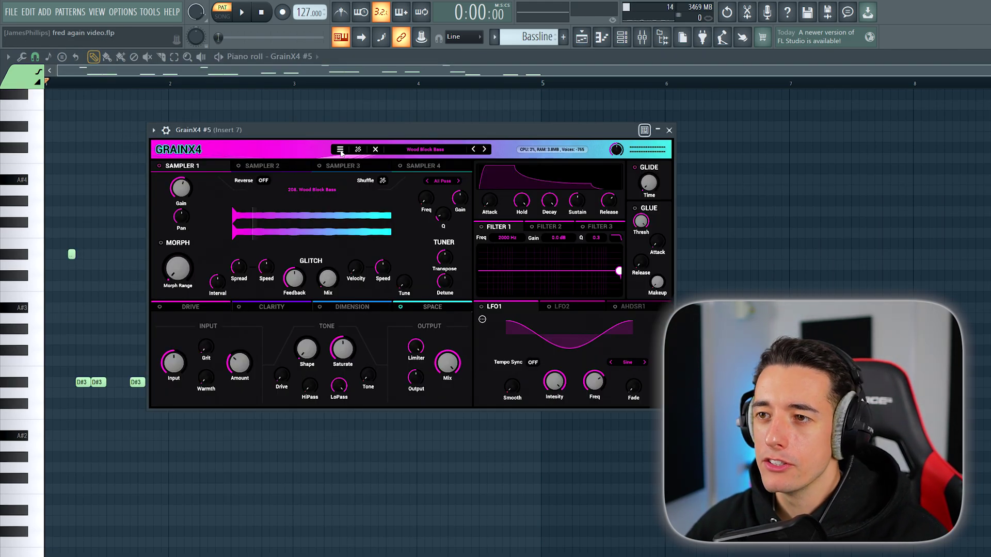
# Step: Keep the Wood Block Bass preset on GrainX4 #5 and play the Bassline
pyautogui.click(340, 150)
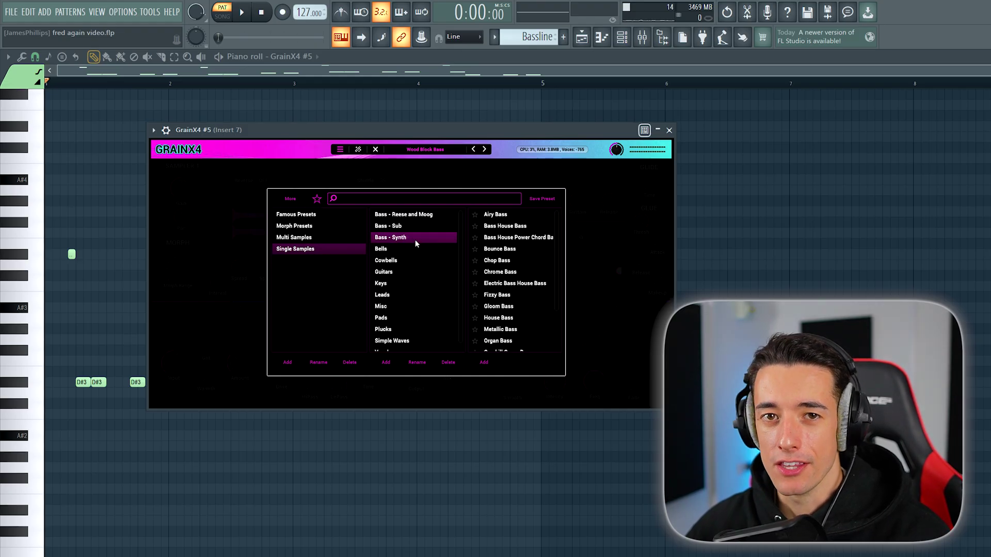
pyautogui.click(501, 184)
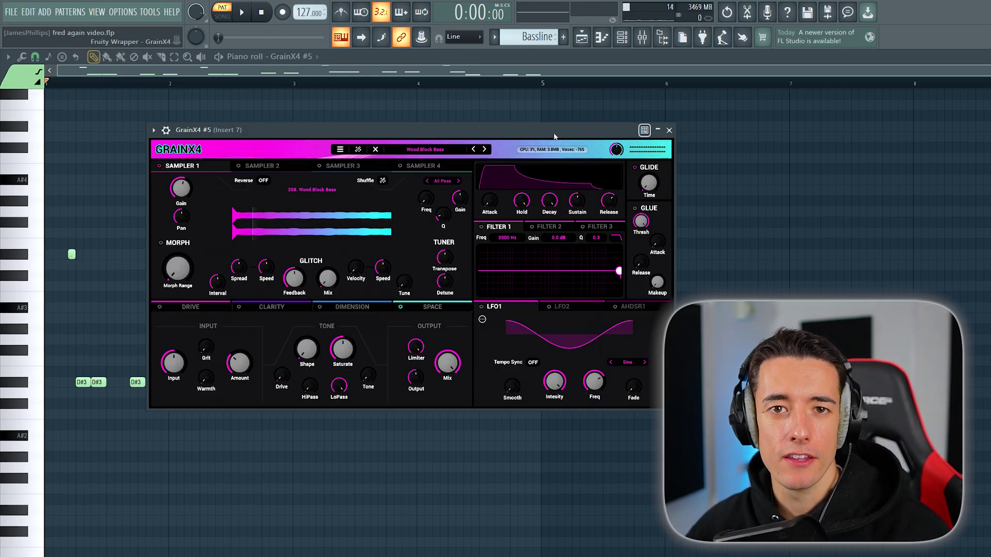
pyautogui.press('space')
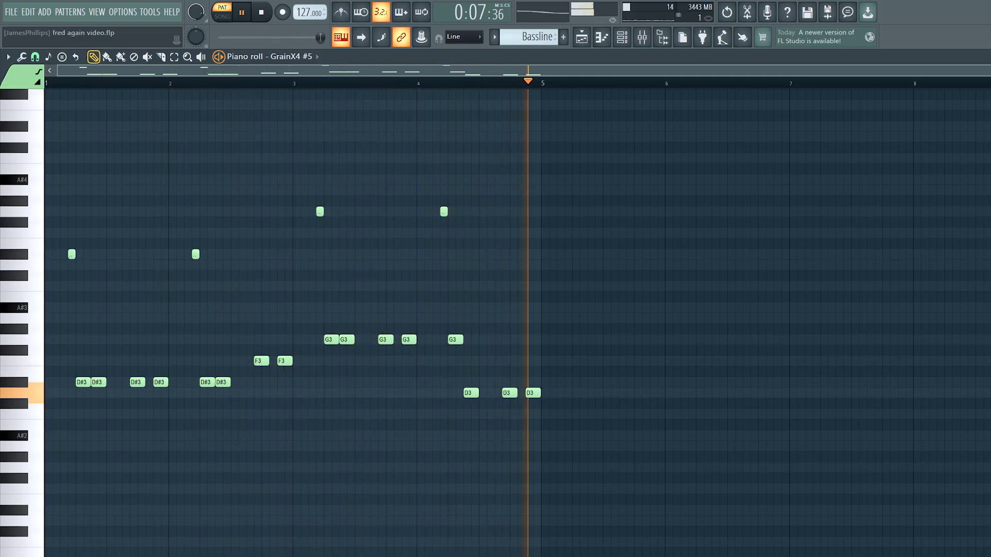
# Step: Select the Bassline's four small high notes and move them down an octave
pyautogui.press('space')
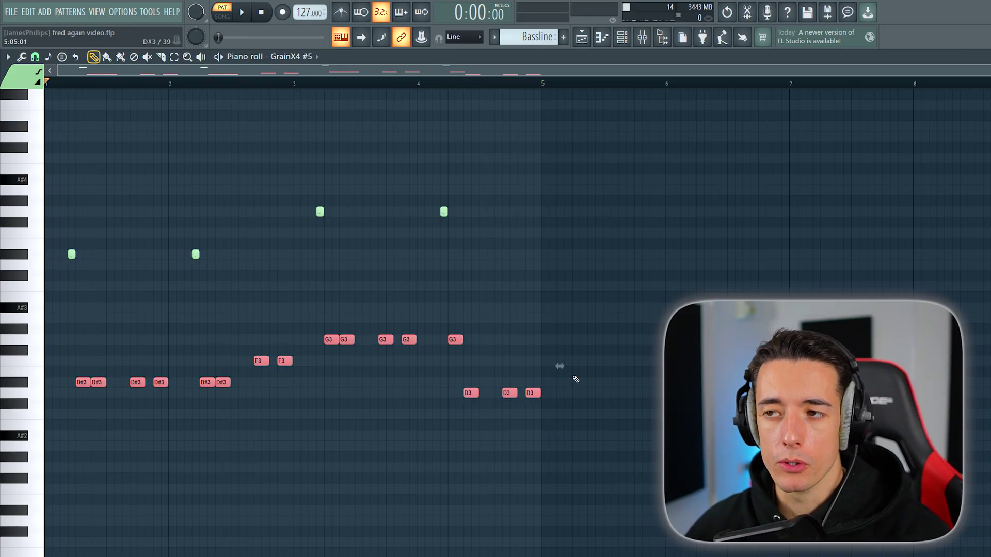
pyautogui.hotkey('ctrl', 'shift', 'i')
pyautogui.moveTo(466, 232)
pyautogui.mouseDown()
pyautogui.moveTo(467, 360)
pyautogui.moveTo(466, 233)
pyautogui.mouseUp()
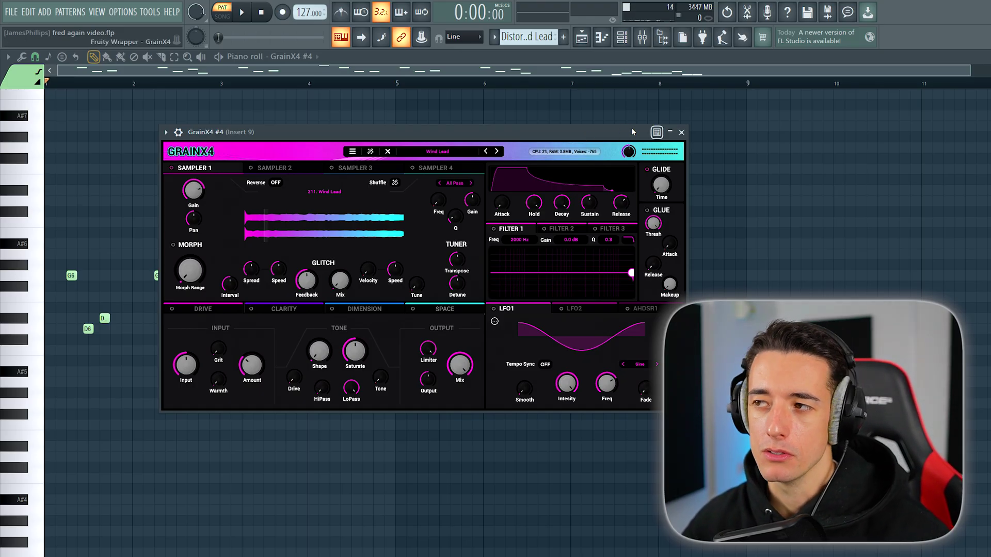
# Step: Play the Wind Lead melody, then the Soft Lead's Doplar Lead melody
pyautogui.press('space')
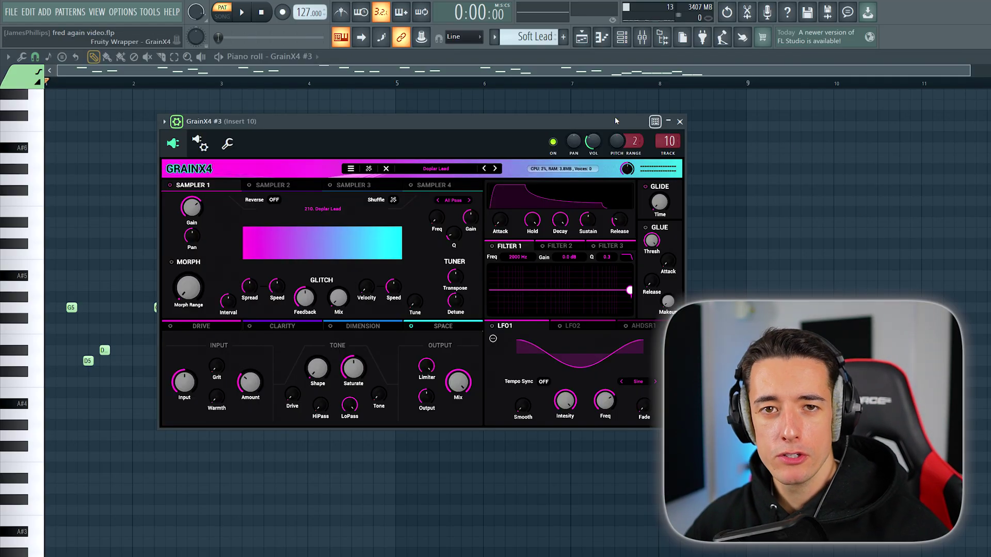
pyautogui.press('space')
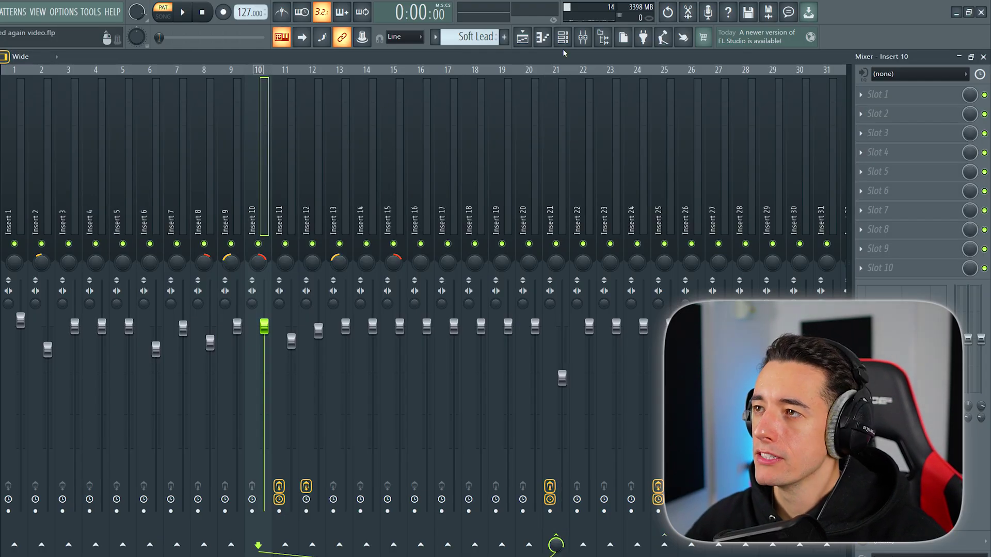
pyautogui.click(562, 37)
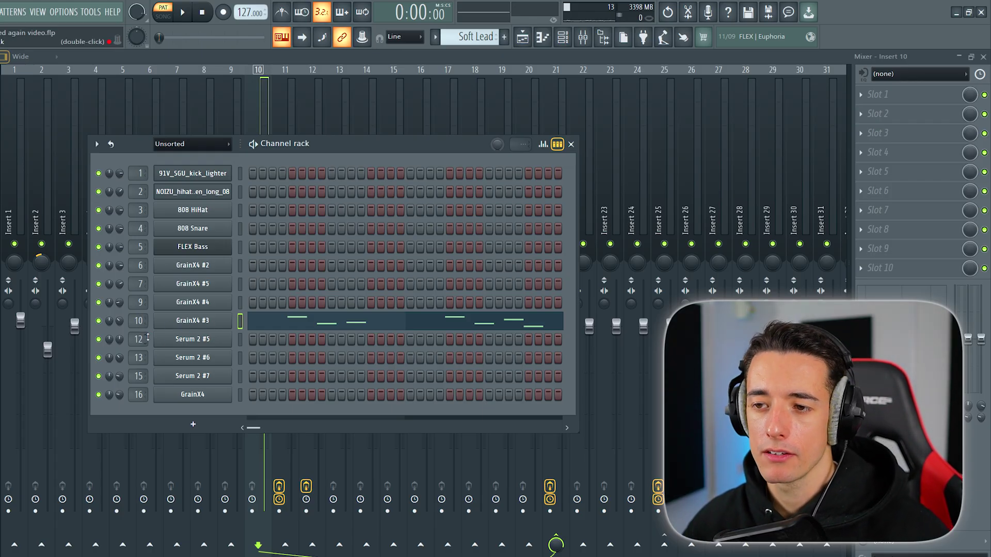
pyautogui.press('F6')
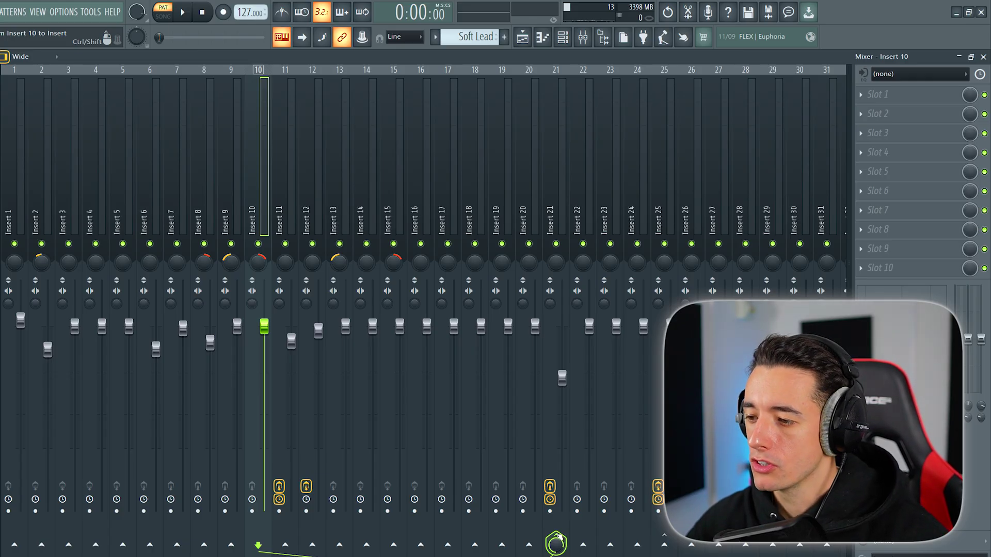
# Step: Route the track to Insert 21, open its Decapitator, and arm Insert 21 for recording
pyautogui.rightClick(556, 542)
pyautogui.click(558, 219)
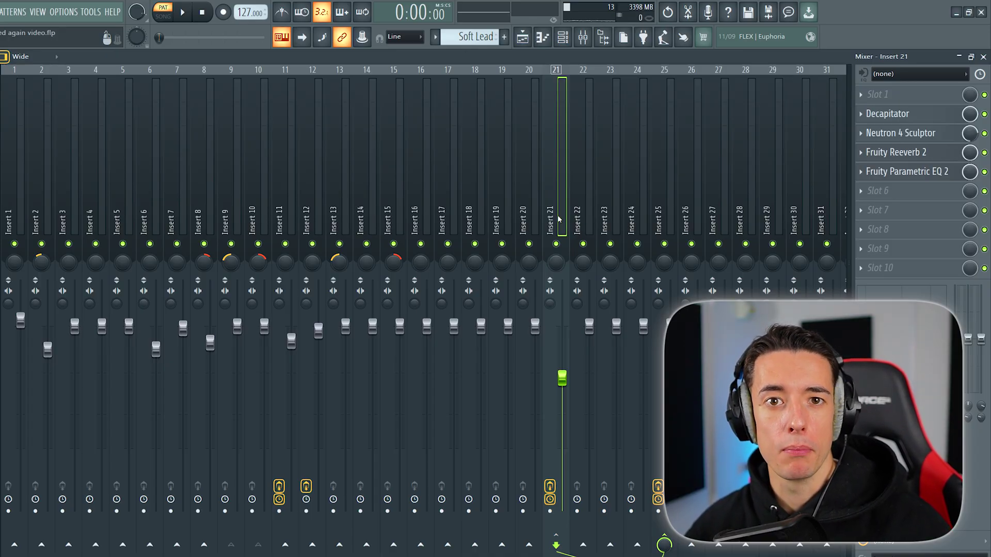
pyautogui.click(887, 113)
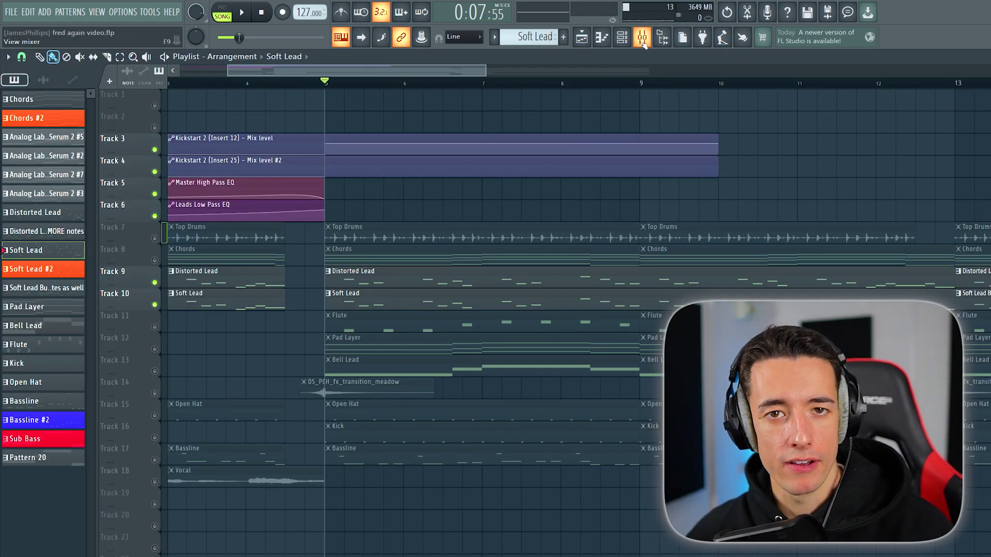
pyautogui.click(642, 41)
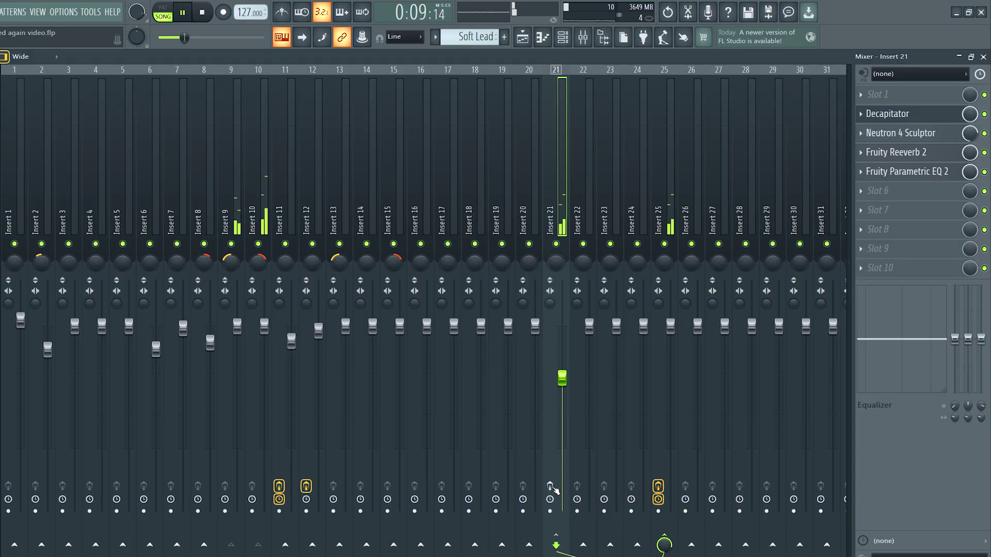
pyautogui.click(550, 486)
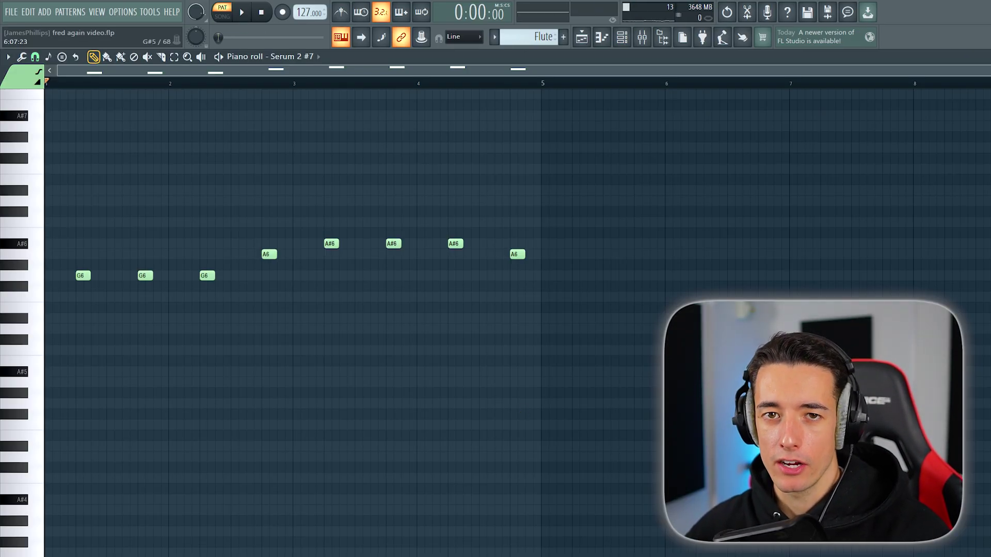
# Step: Play and stop the Flute melody, then play the Bell Lead's held G6, A6, A#6, A6 notes
pyautogui.press('space')
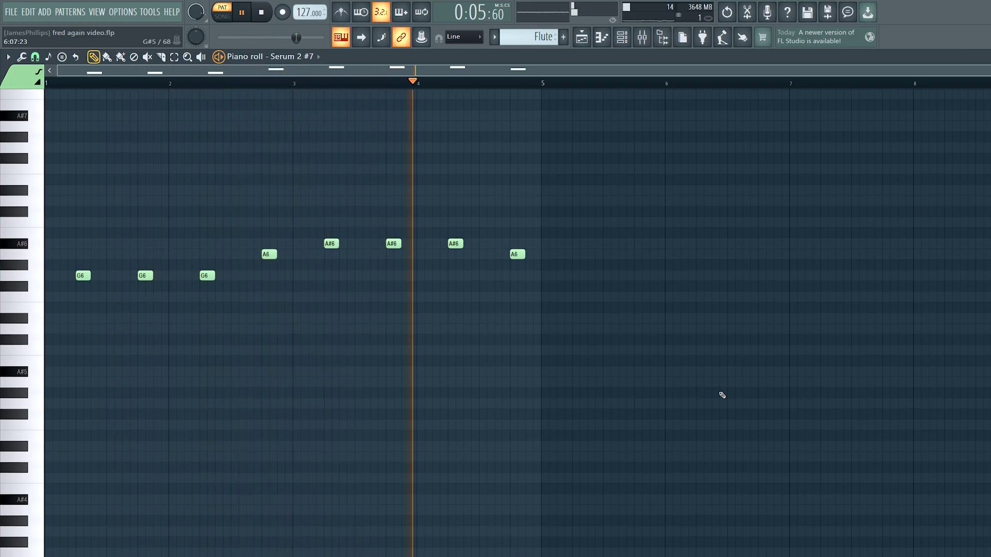
pyautogui.press('space')
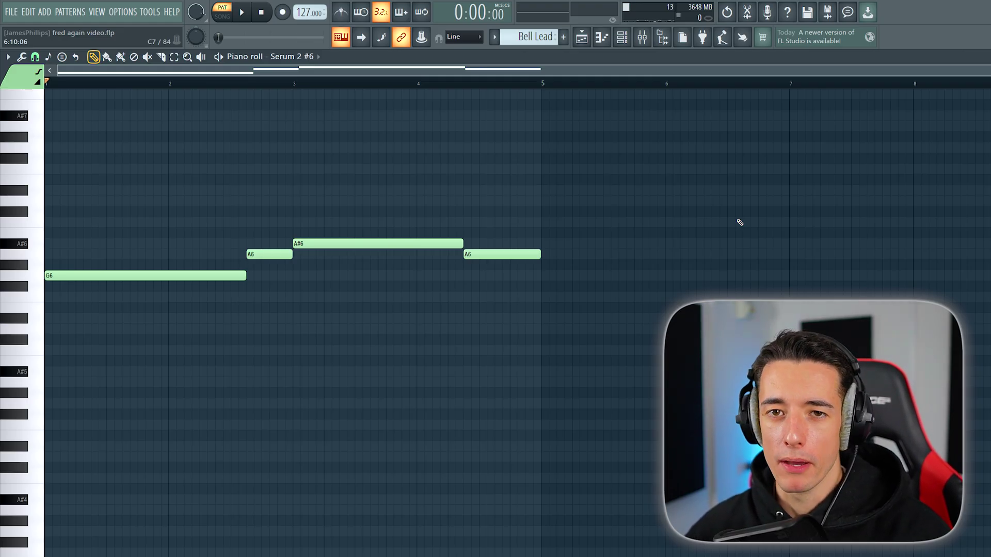
pyautogui.press('space')
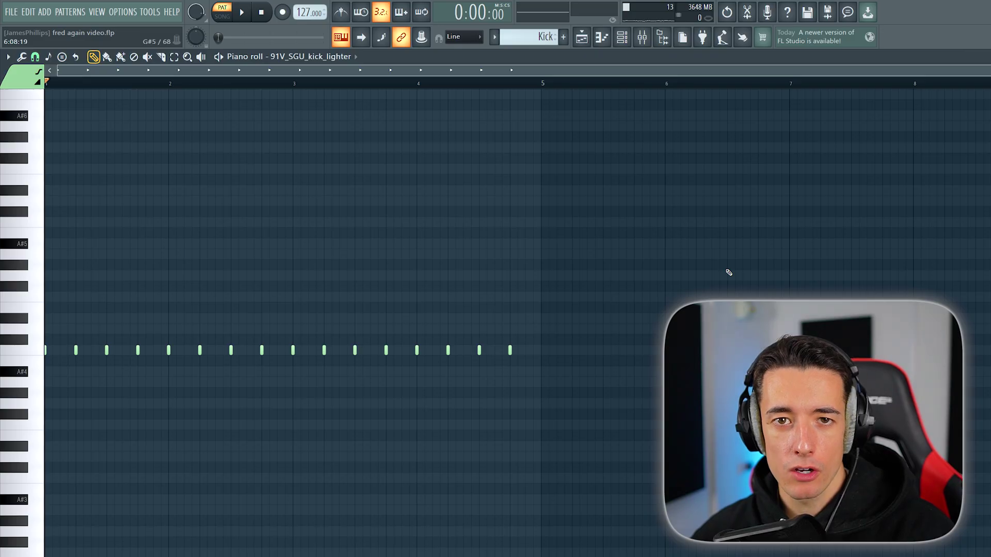
# Step: Play the Kick pattern, then the Open Hat pattern's evenly spaced hits
pyautogui.press('space')
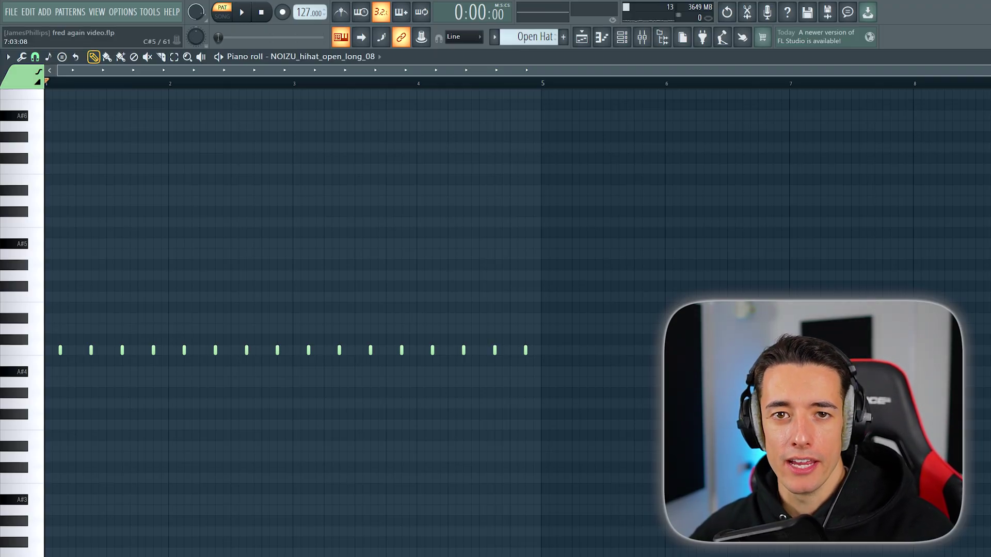
pyautogui.press('space')
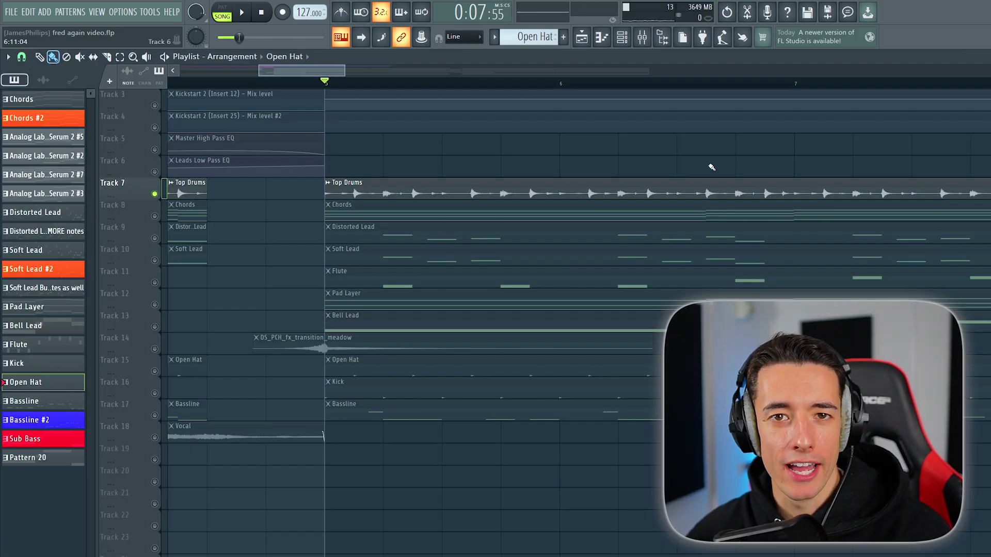
# Step: Play the arrangement from bar 5, then the vocal intro from the start, and stop playback
pyautogui.press('space')
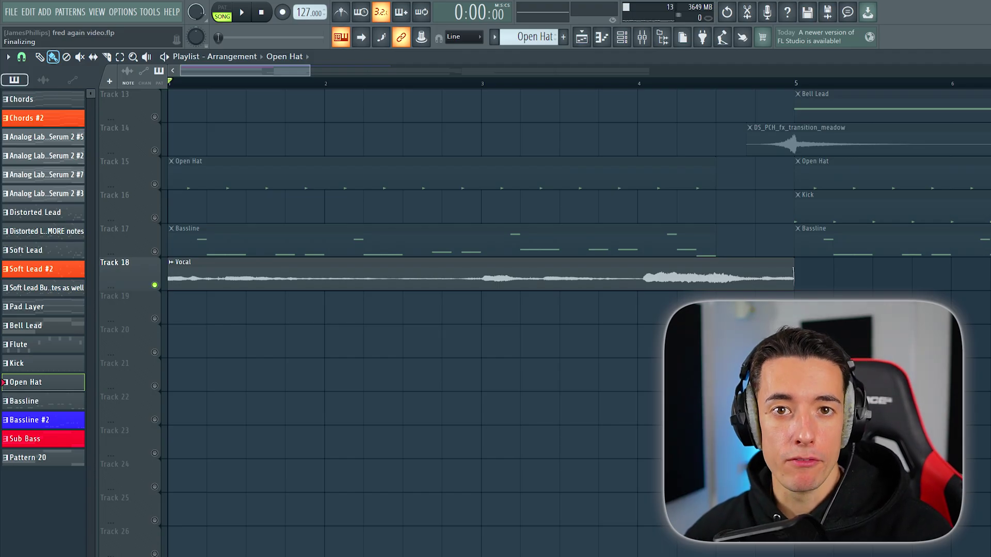
pyautogui.press('space')
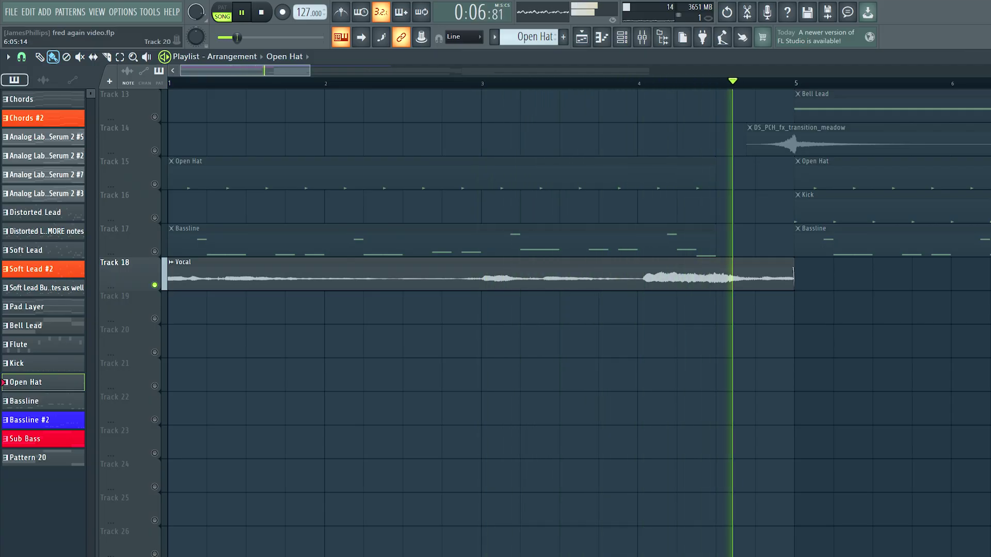
pyautogui.press('space')
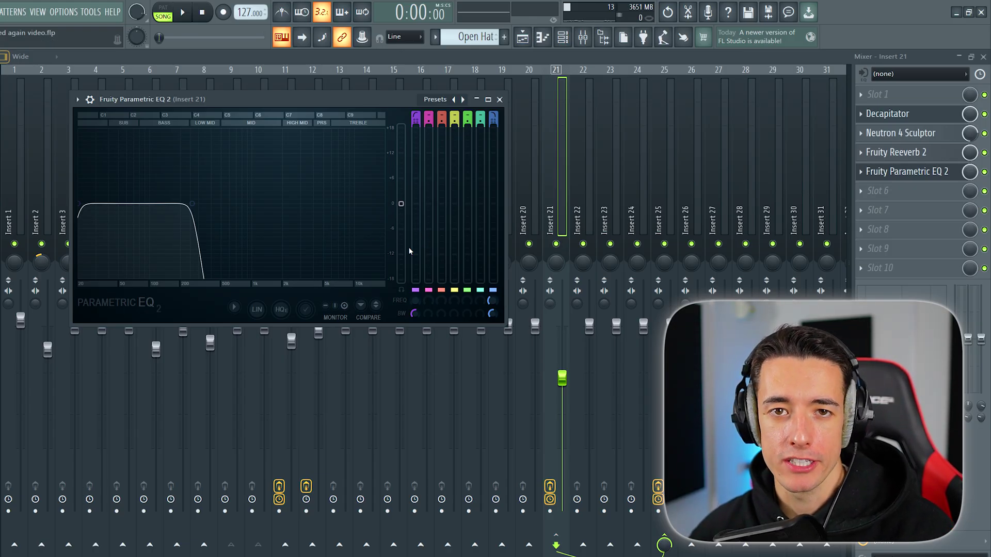
# Step: Set up the EQ's low-pass band and create a Leads Low Pass EQ automation clip for its frequency
pyautogui.click(77, 99)
pyautogui.moveTo(106, 143)
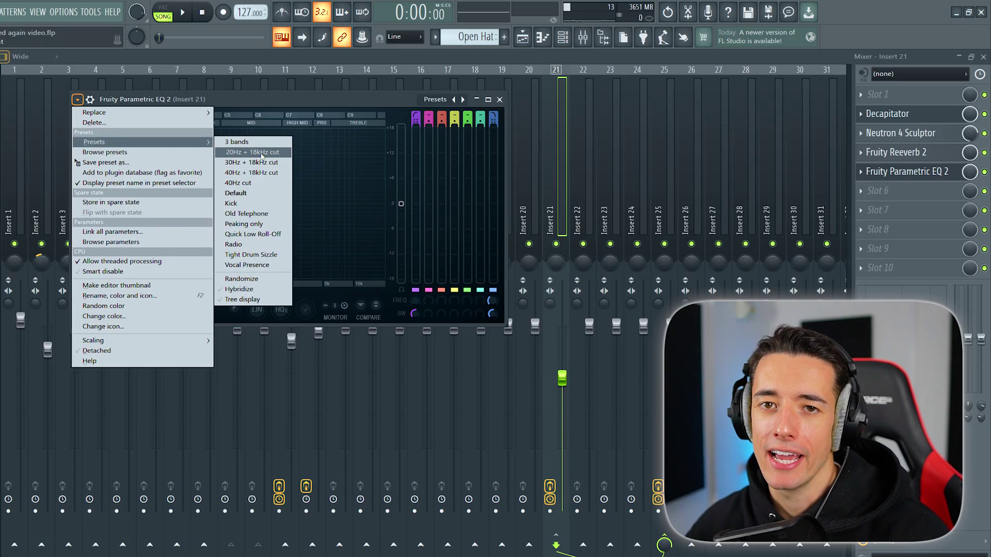
pyautogui.click(262, 152)
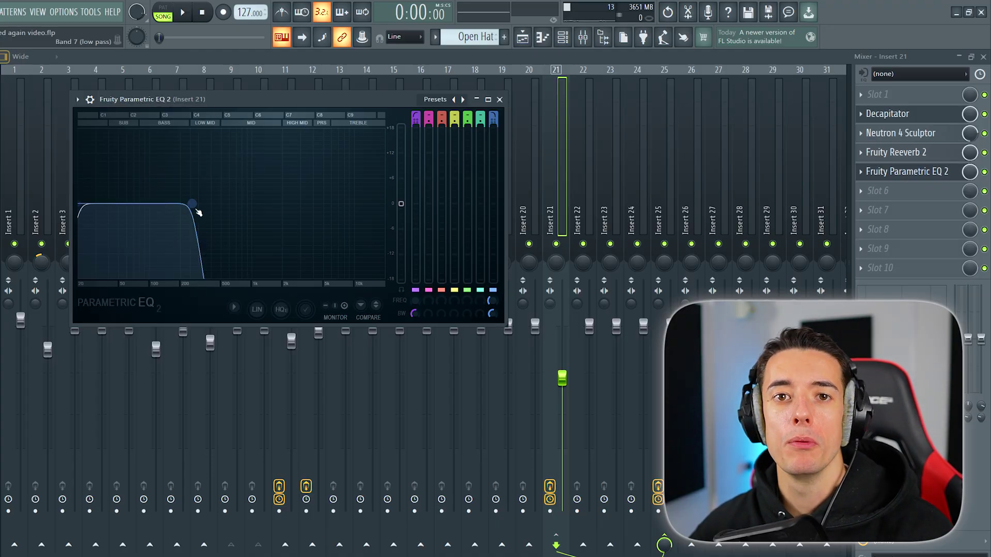
pyautogui.rightClick(490, 301)
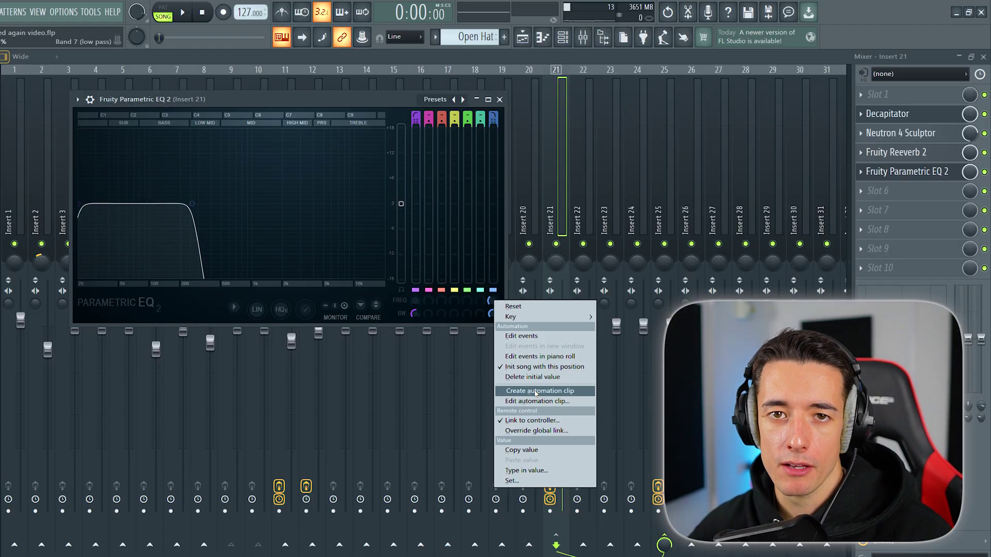
pyautogui.click(535, 391)
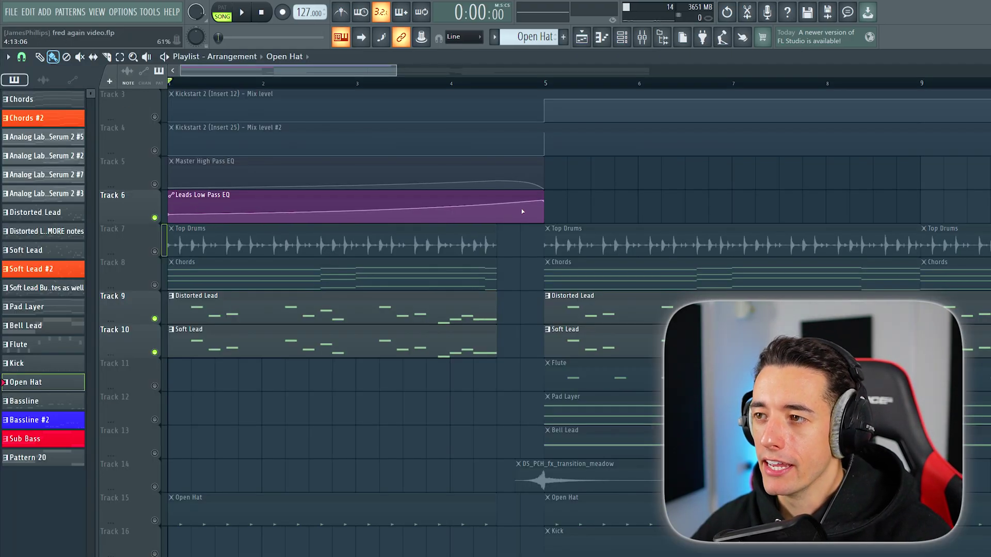
# Step: Open the EQ driven by the automation clip and play the arrangement to hear the filter sweep
pyautogui.doubleClick(548, 203)
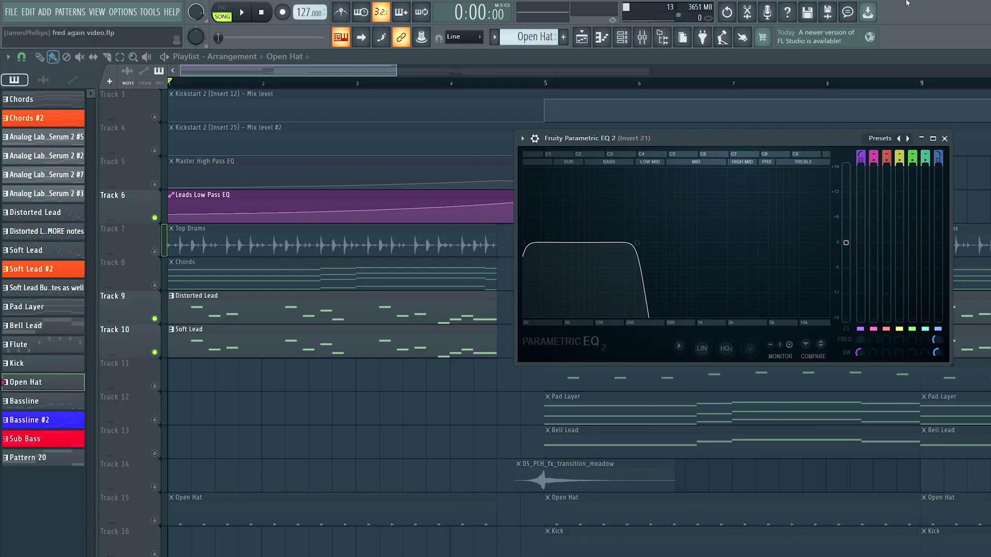
pyautogui.press('space')
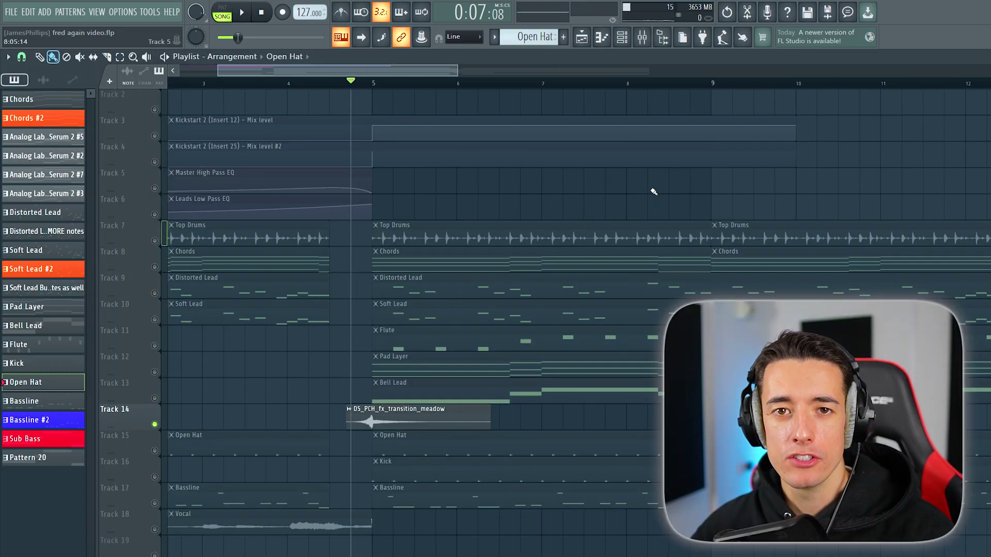
# Step: Play the transition into bar 5, then stop playback
pyautogui.press('space')
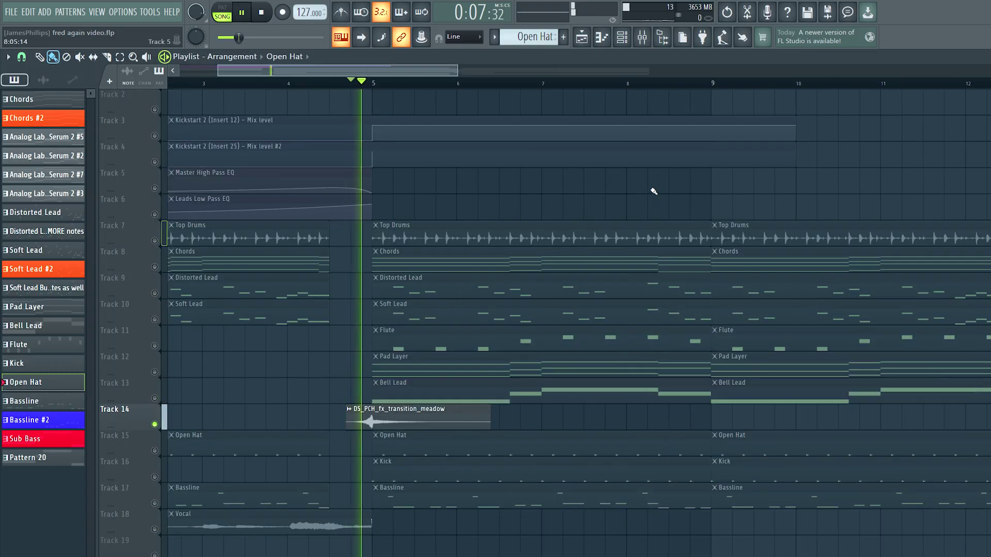
pyautogui.press('space')
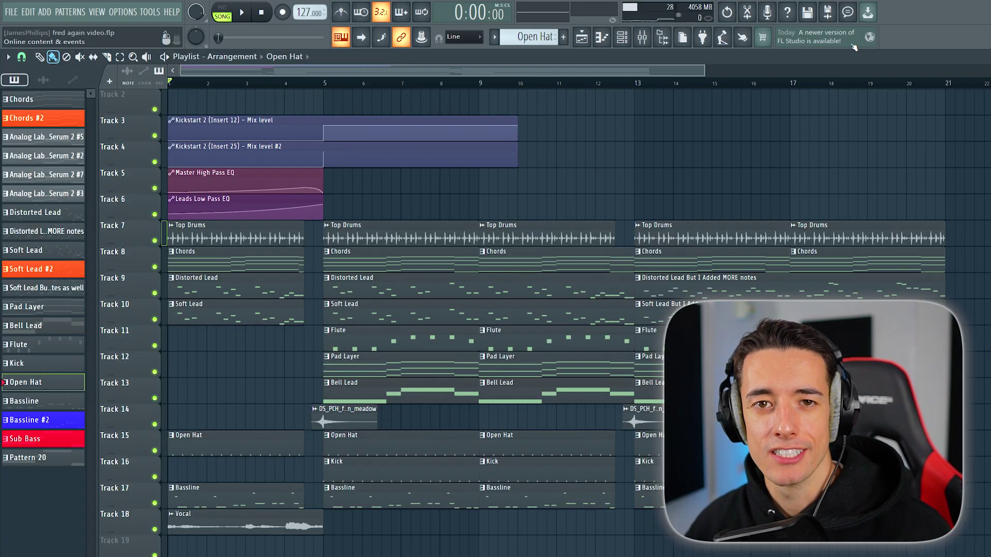
# Step: Play the whole song from bar 1 with the intro automation clips
pyautogui.press('space')
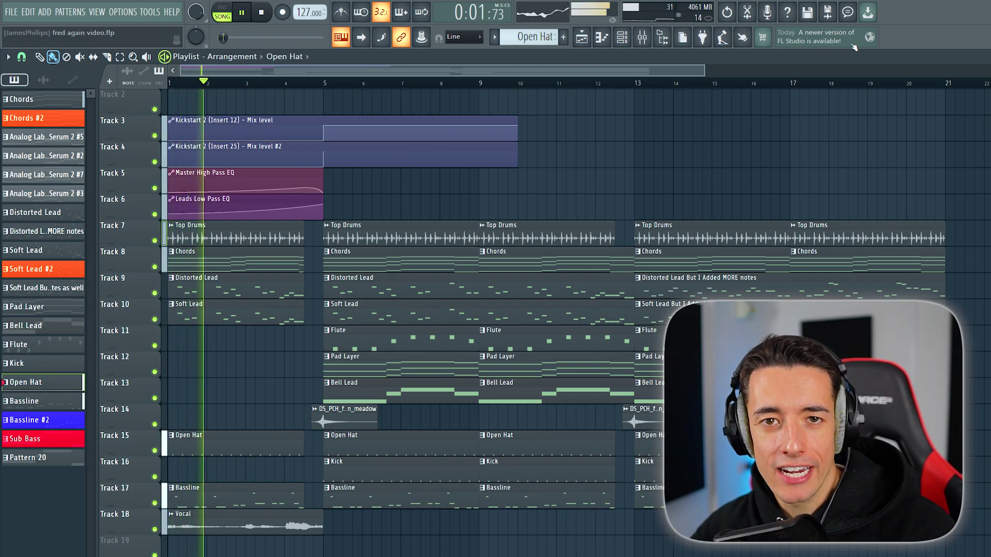